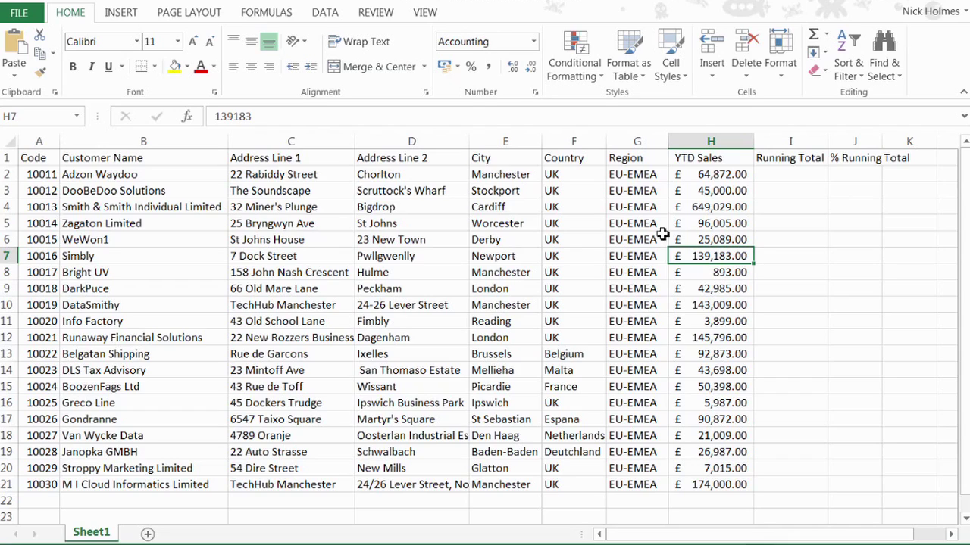
- Sort the customer rows by YTD Sales, Largest to Smallest, so £649,029.00 comes first
{"action": "left_click", "coordinate": [325, 13]}
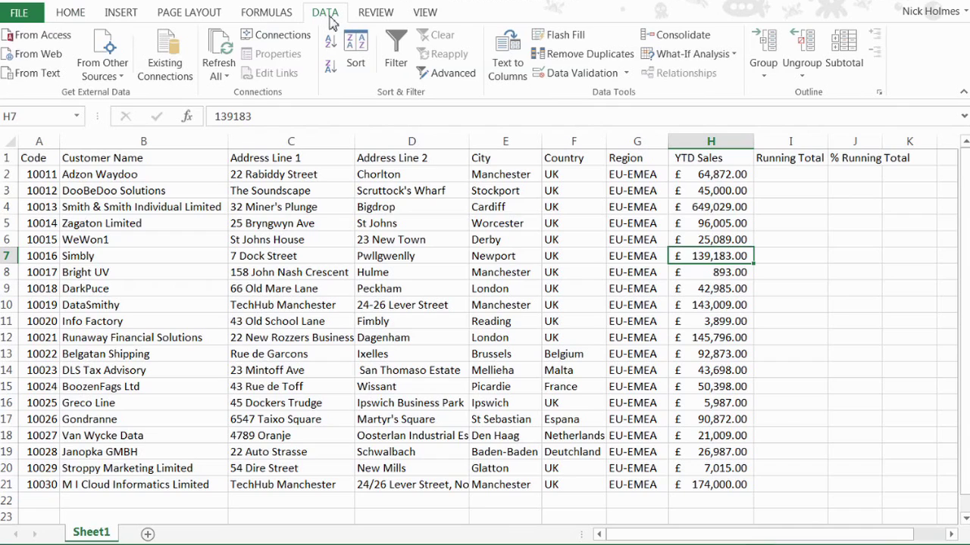
{"action": "left_click", "coordinate": [354, 50]}
{"action": "left_click", "coordinate": [389, 219]}
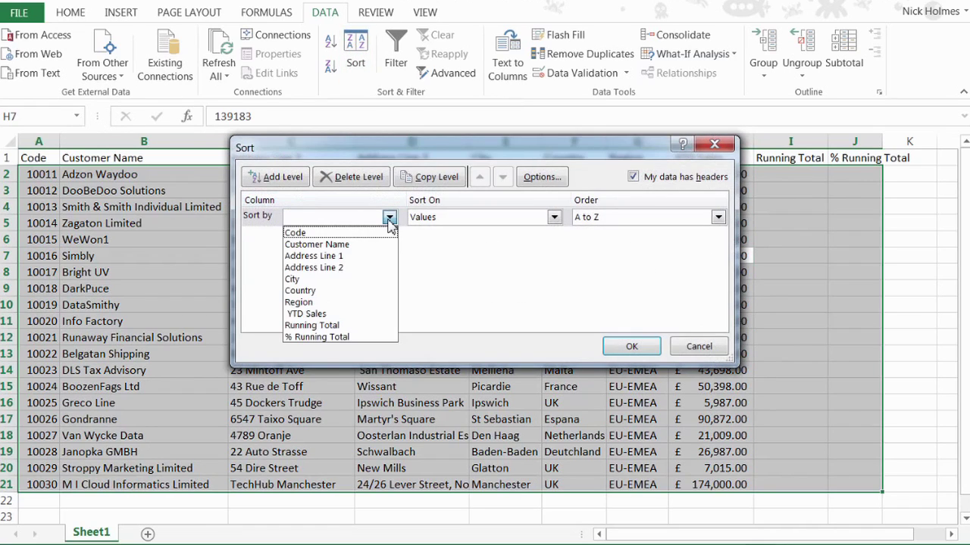
{"action": "left_click", "coordinate": [356, 317]}
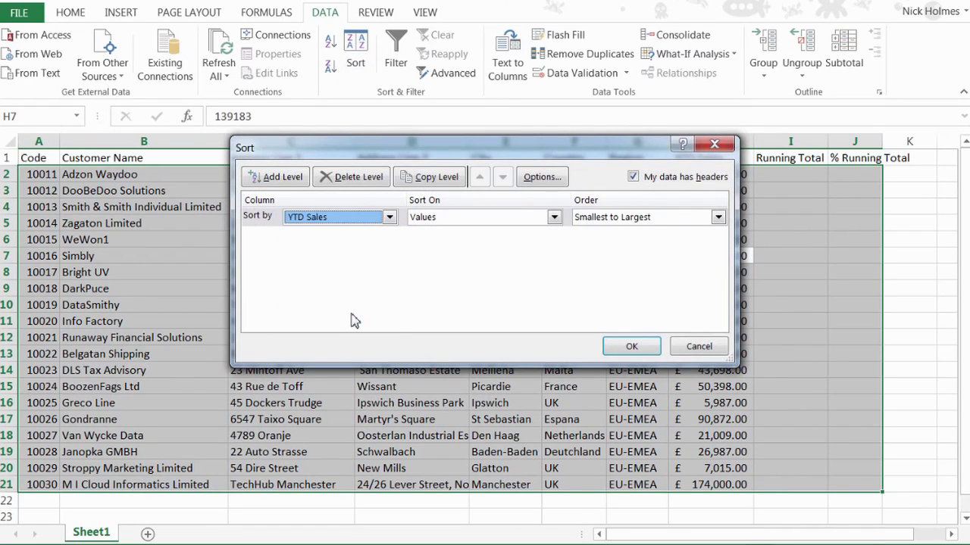
{"action": "left_click", "coordinate": [718, 217]}
{"action": "left_click", "coordinate": [704, 247]}
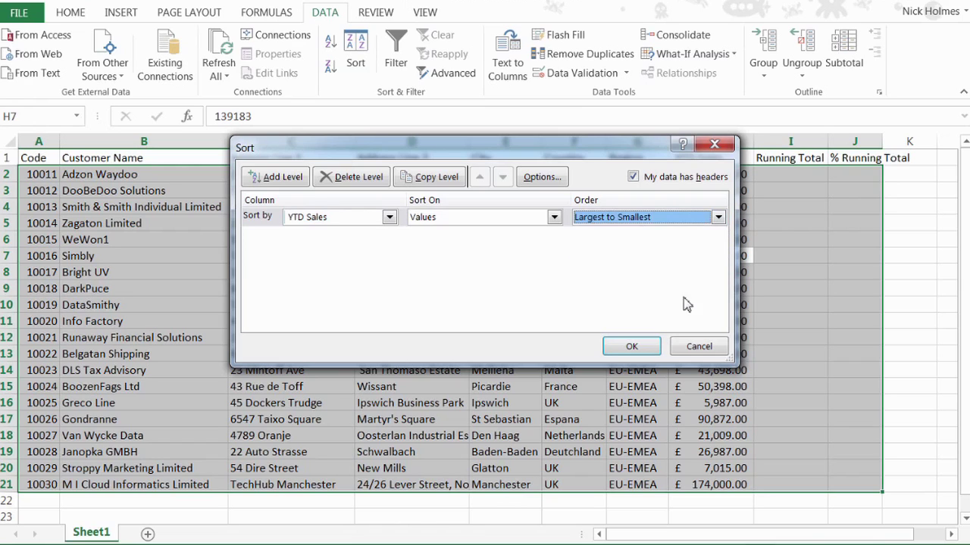
{"action": "left_click", "coordinate": [631, 347]}
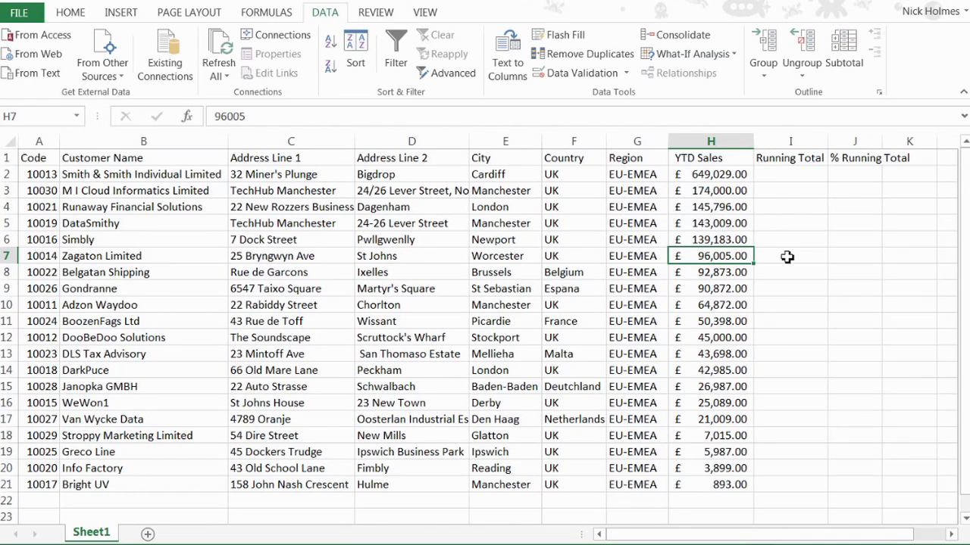
{"action": "left_click", "coordinate": [781, 175]}
- Enter =H2 in I2 to start the Running Total at £649,029.00
{"action": "type", "text": "="}
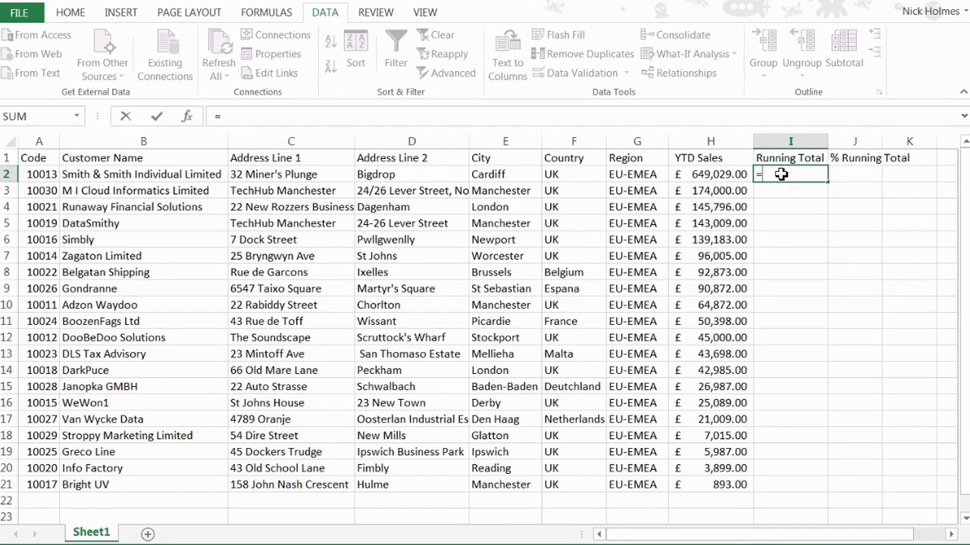
{"action": "left_click", "coordinate": [715, 174]}
{"action": "key", "text": "Return"}
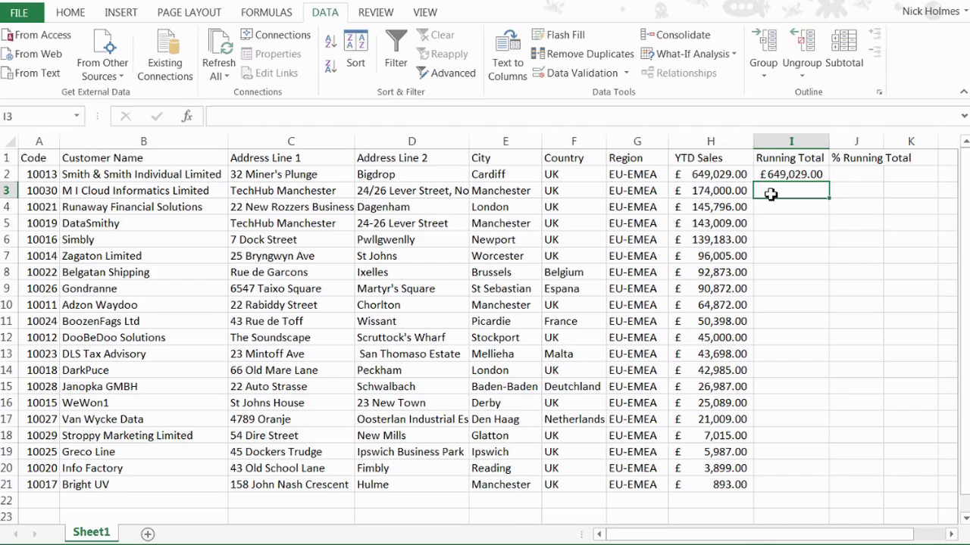
- Enter =H3+I2 in I3 so the running total reads £823,029.00
{"action": "type", "text": "="}
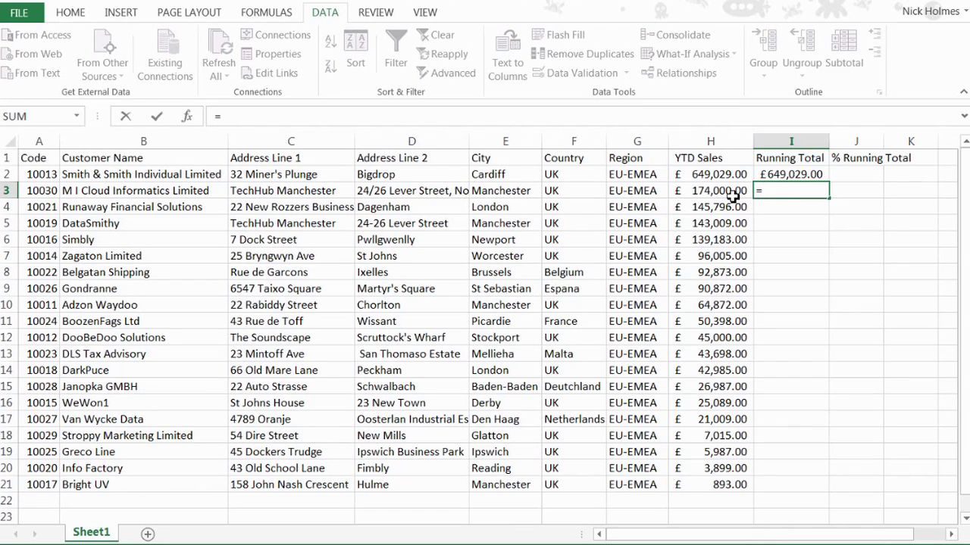
{"action": "left_click", "coordinate": [733, 196]}
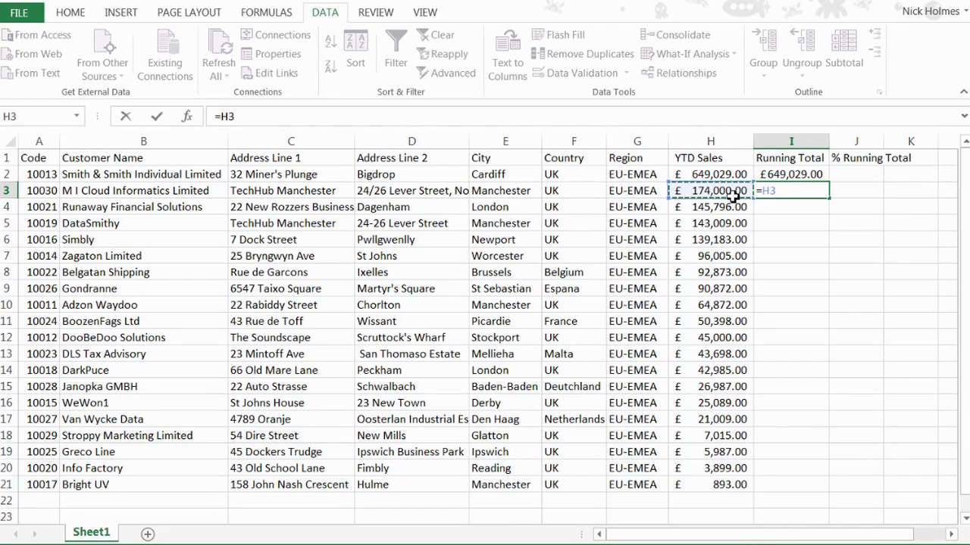
{"action": "type", "text": "+"}
{"action": "left_click", "coordinate": [777, 175]}
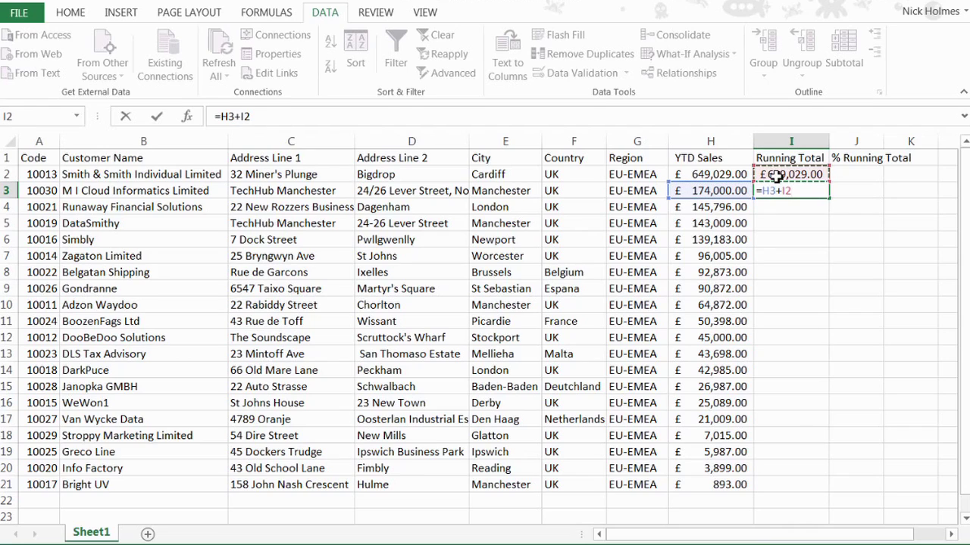
{"action": "key", "text": "Return"}
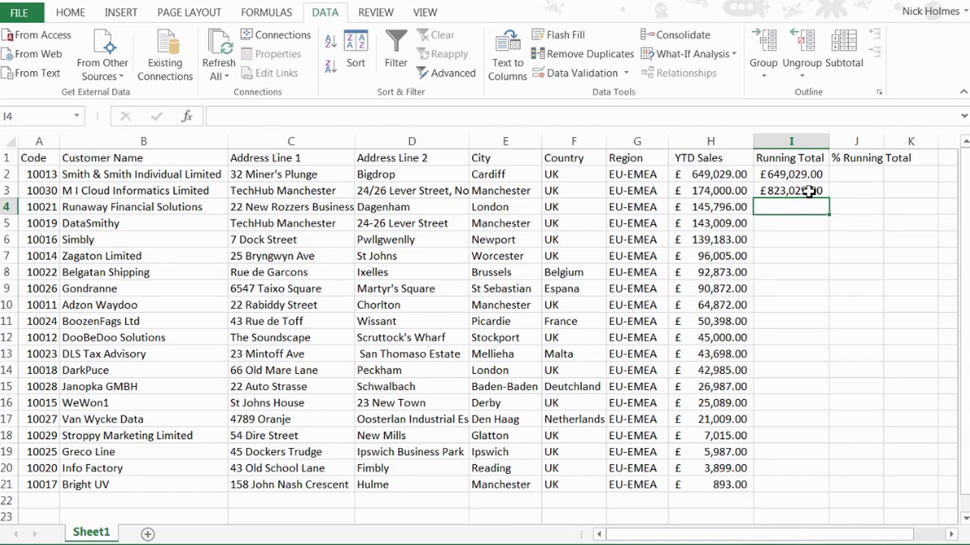
{"action": "left_click", "coordinate": [809, 192]}
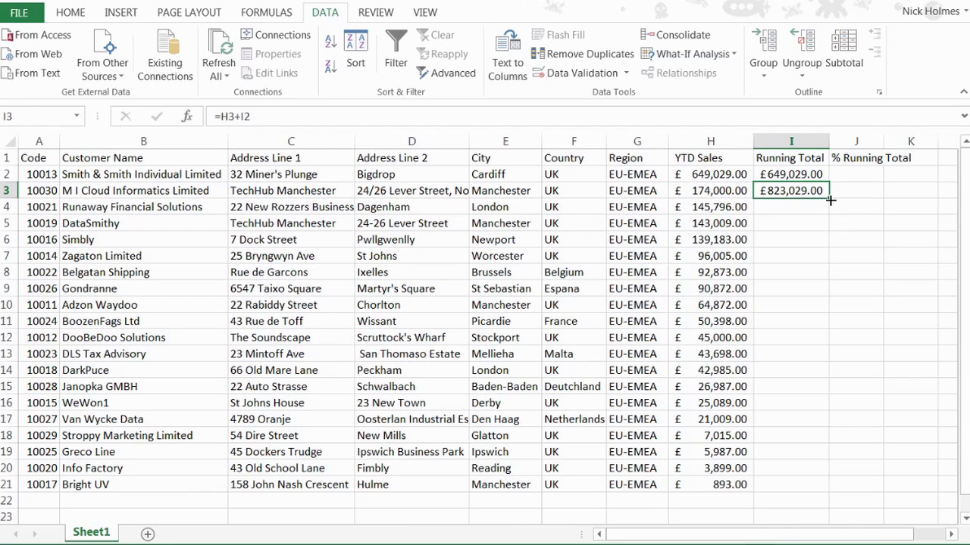
- Fill the I3 running-total formula down to I21 (£1,868,599.00) and autofit column I
{"action": "left_click_drag", "start_coordinate": [829, 199], "coordinate": [829, 492]}
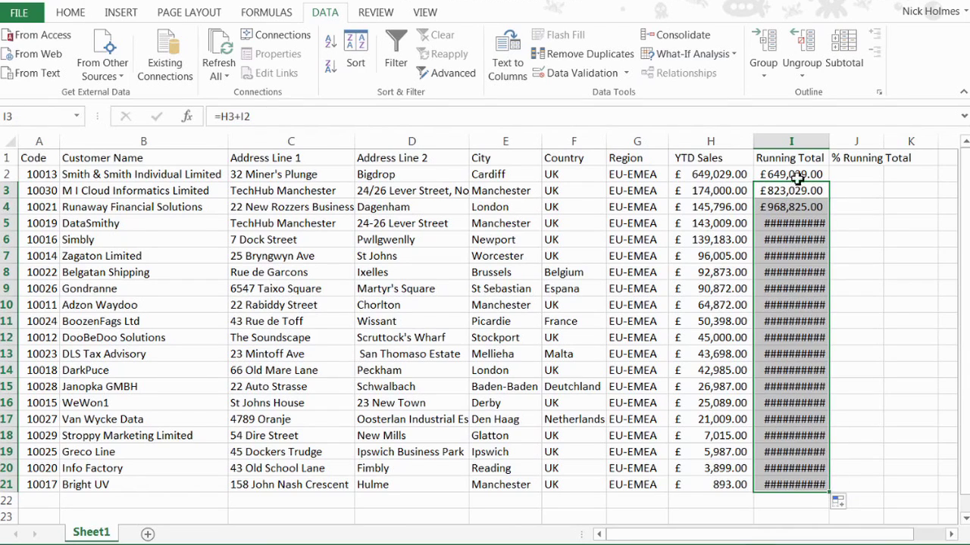
{"action": "double_click", "coordinate": [830, 142]}
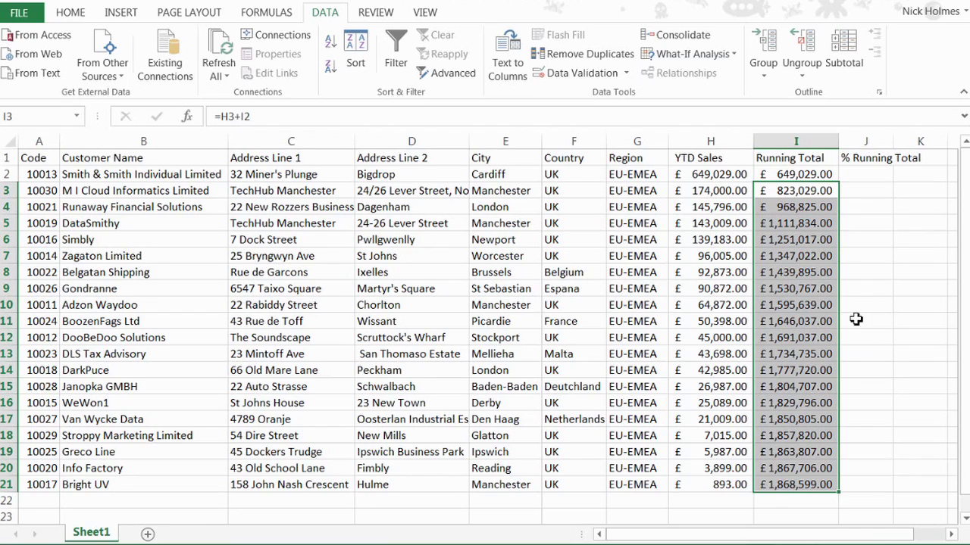
{"action": "left_click", "coordinate": [791, 482]}
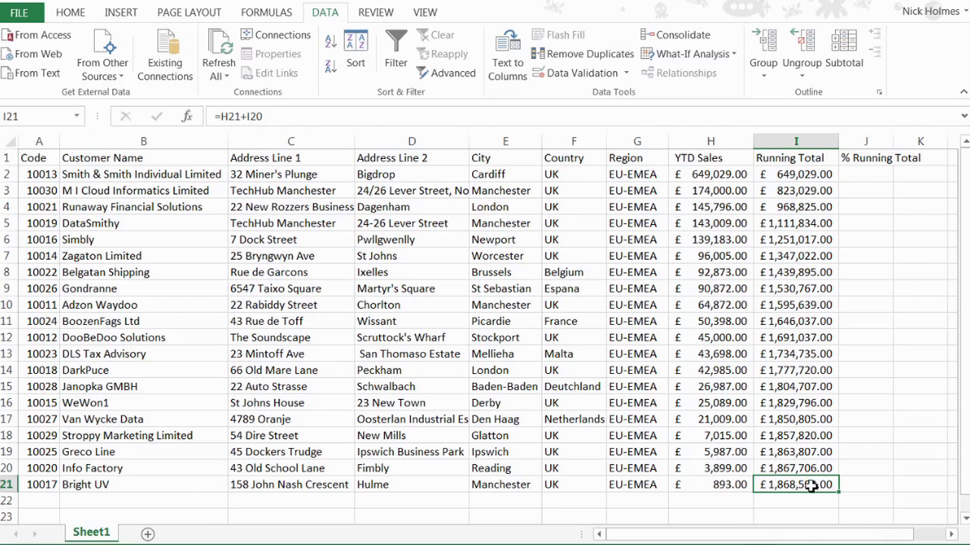
- Enter =(I2/$I$21)*100 in J2, giving 34.73346
{"action": "left_click", "coordinate": [856, 174]}
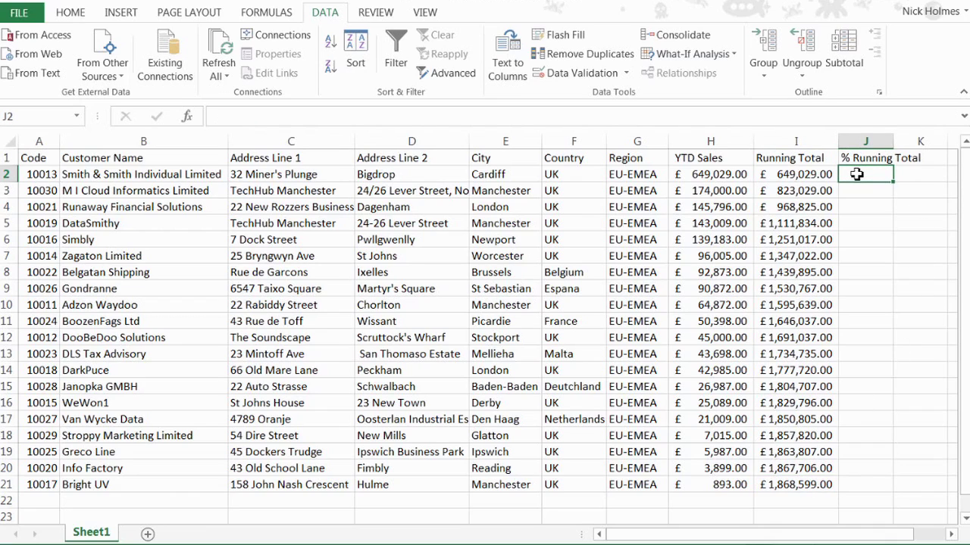
{"action": "type", "text": "="}
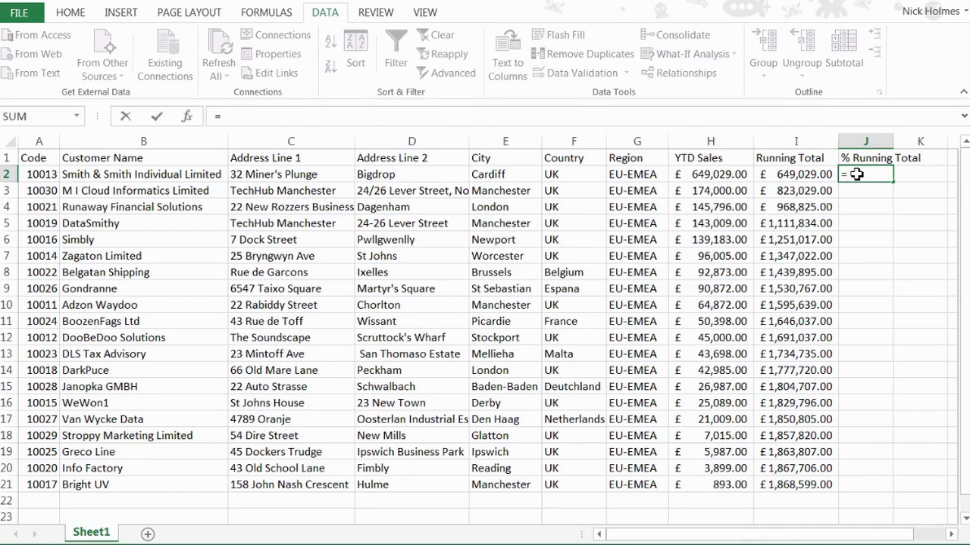
{"action": "type", "text": "(I2"}
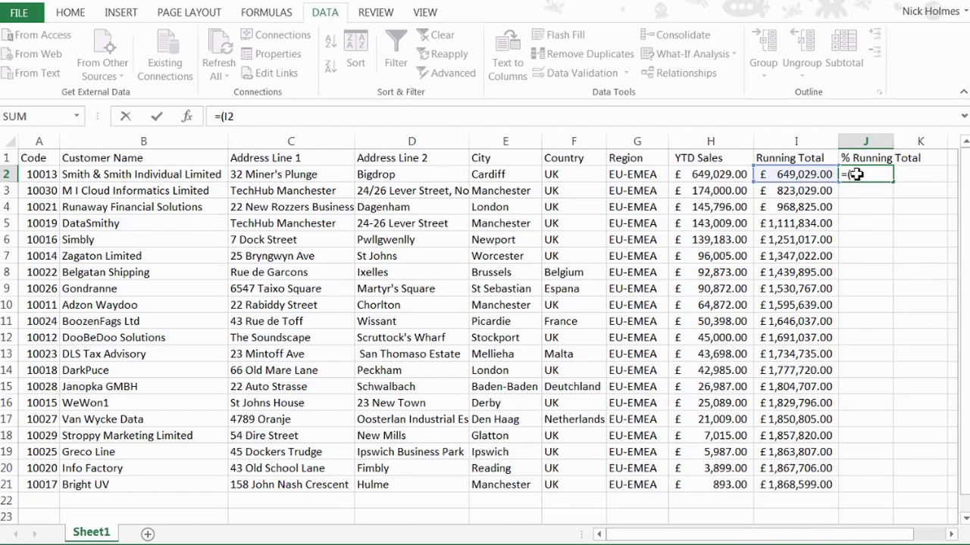
{"action": "type", "text": "/$I"}
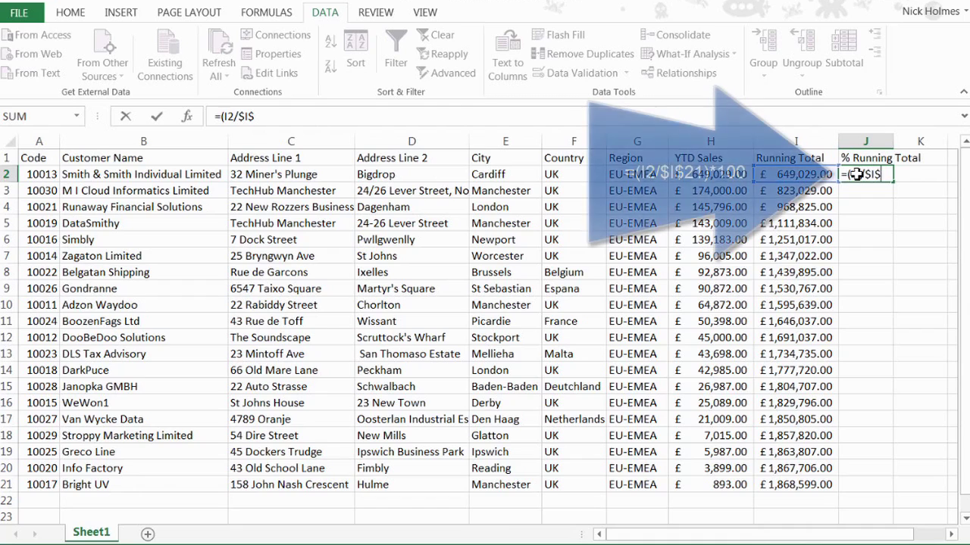
{"action": "type", "text": "$21"}
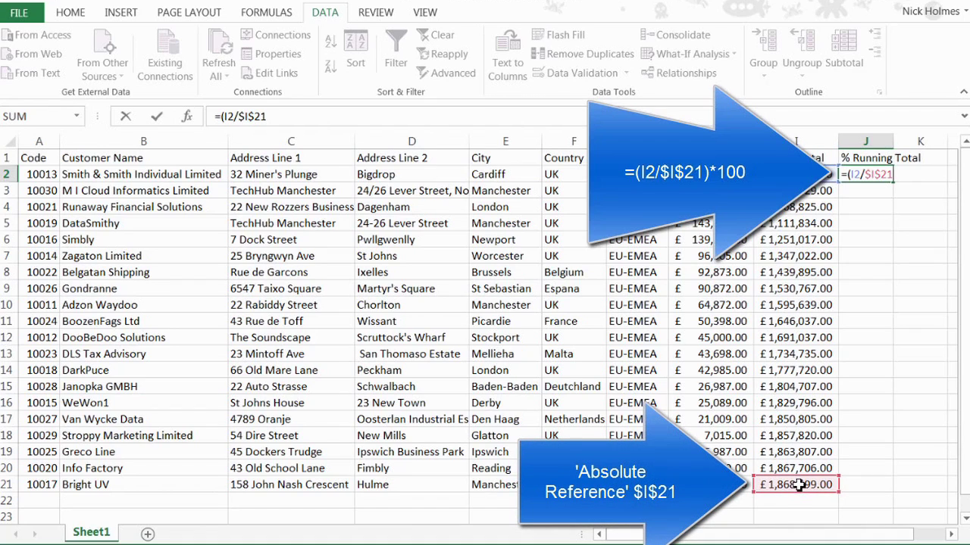
{"action": "type", "text": ")"}
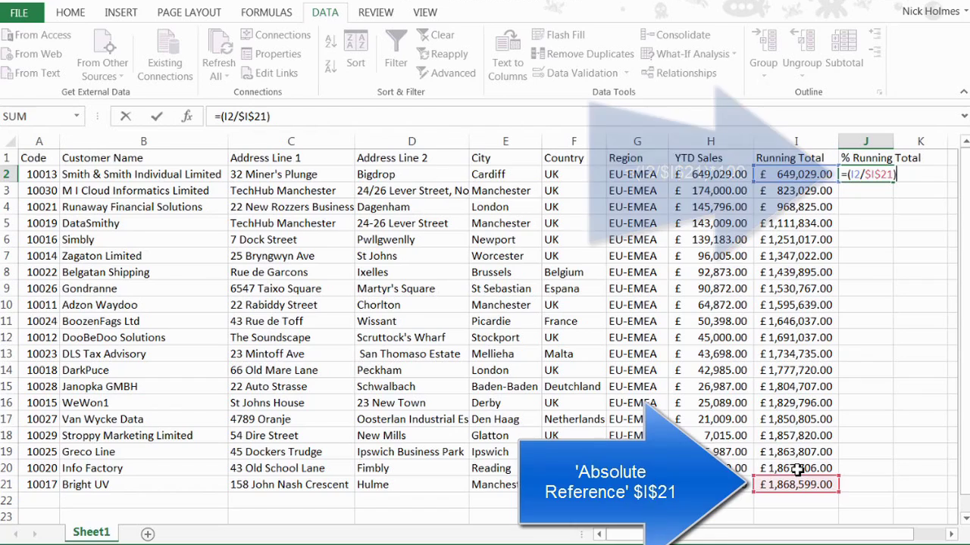
{"action": "type", "text": "*100"}
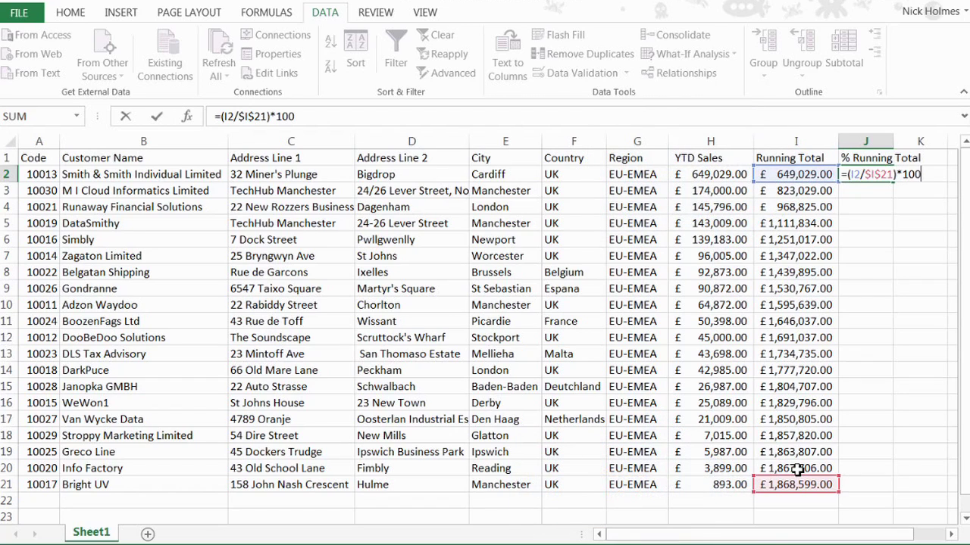
{"action": "key", "text": "Return"}
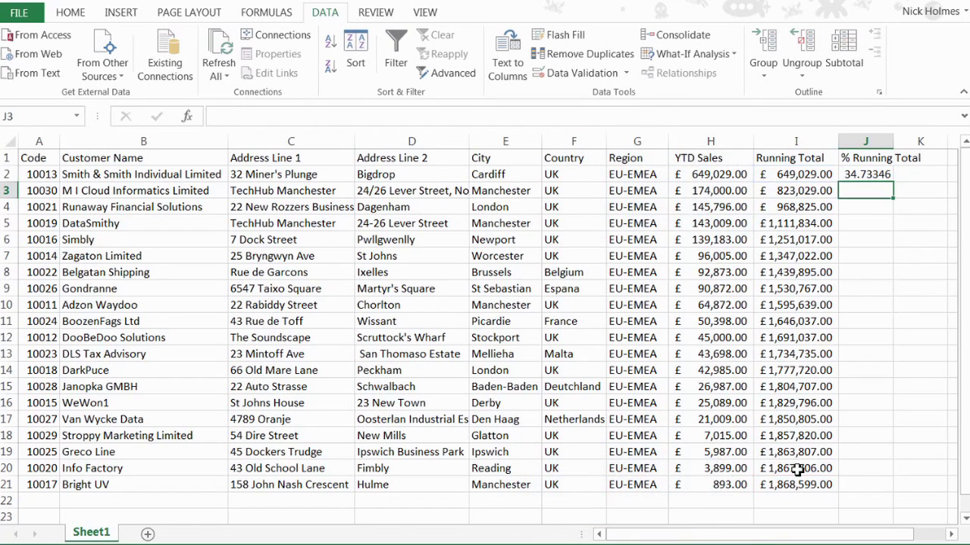
- Fill the J2 percentage formula down to J21, reaching 100, and autofit column J
{"action": "left_click", "coordinate": [870, 176]}
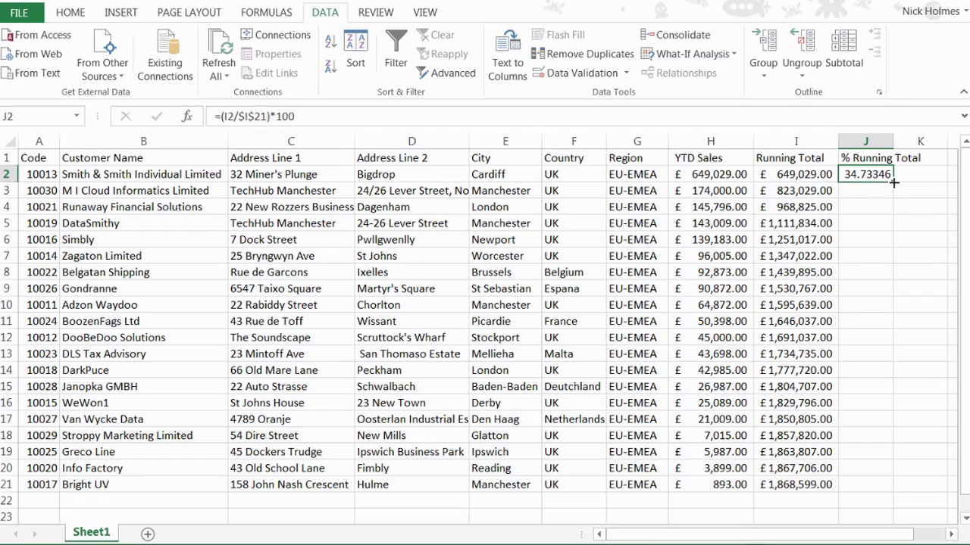
{"action": "left_click_drag", "start_coordinate": [894, 181], "coordinate": [908, 489]}
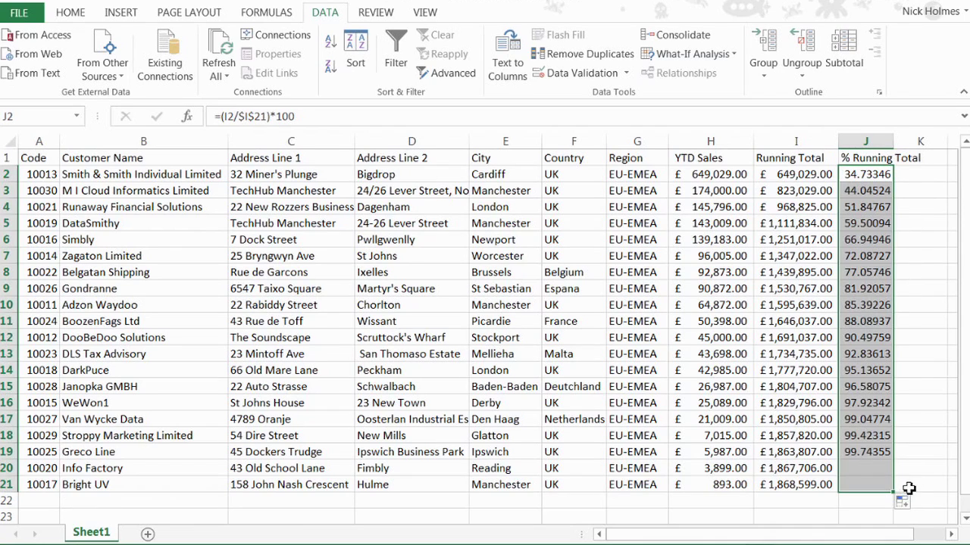
{"action": "double_click", "coordinate": [894, 142]}
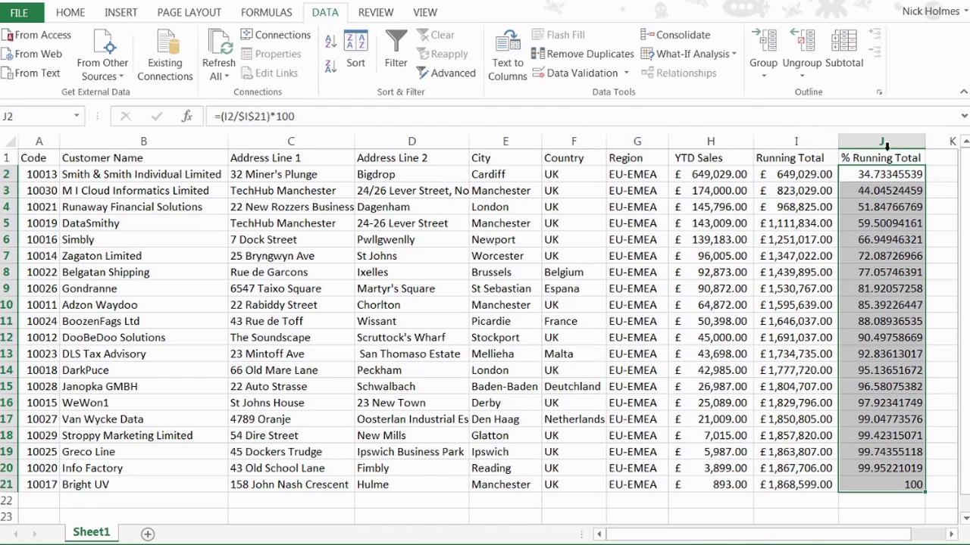
{"action": "left_click", "coordinate": [873, 288]}
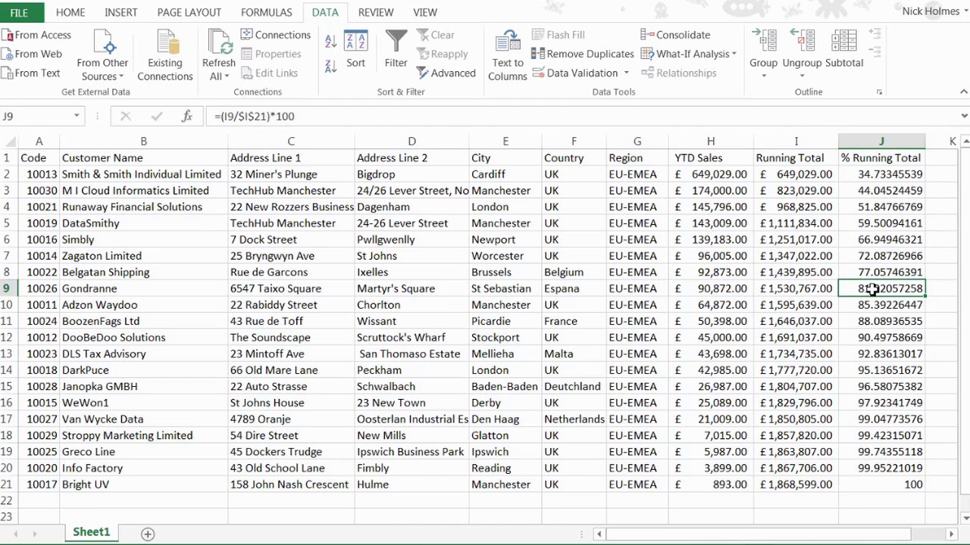